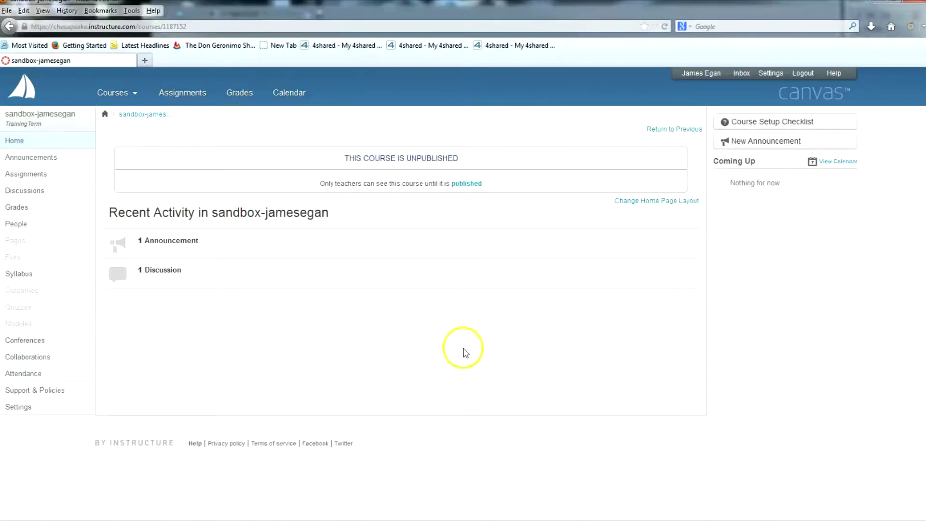
Create a new announcement titled 'Producing video content is simple' and open its Record/Upload Media window.
{"action": "left_click", "coordinate": [768, 142]}
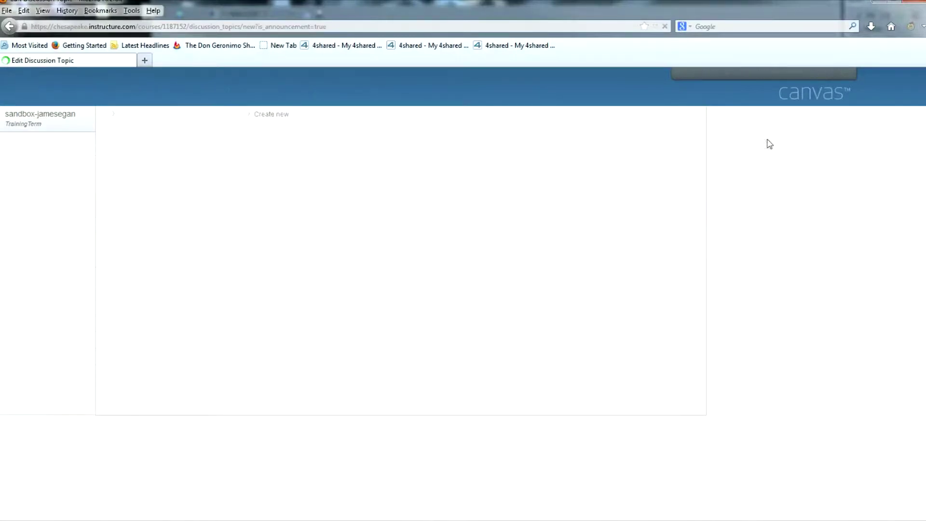
{"action": "left_click", "coordinate": [646, 156]}
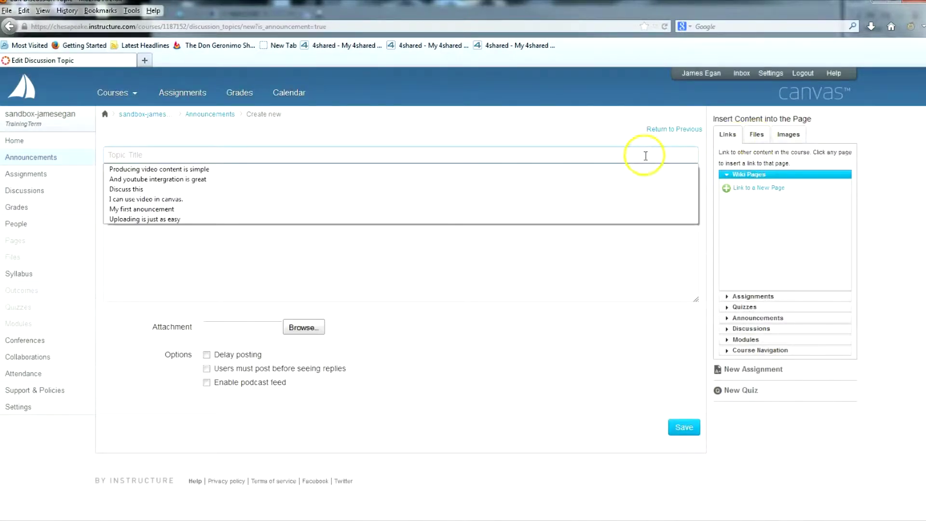
{"action": "type", "text": "pro"}
{"action": "left_click", "coordinate": [476, 168]}
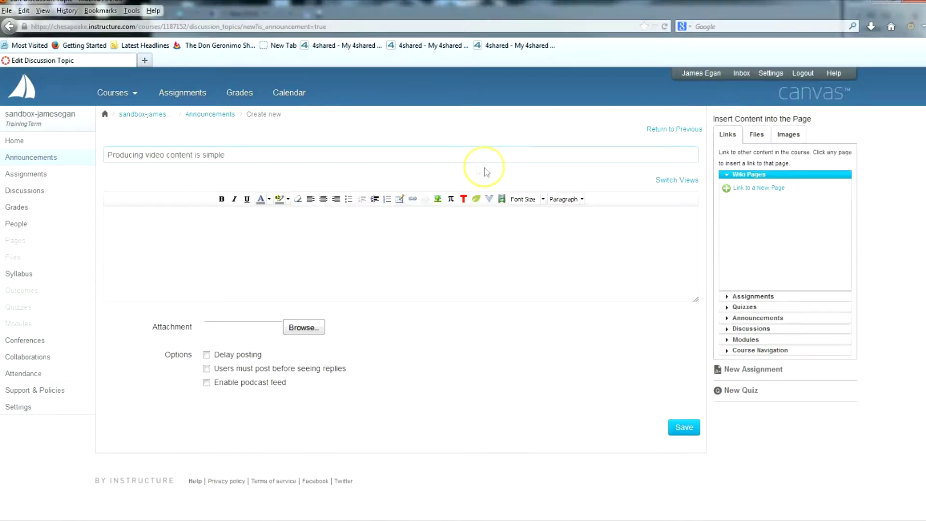
{"action": "left_click", "coordinate": [505, 202]}
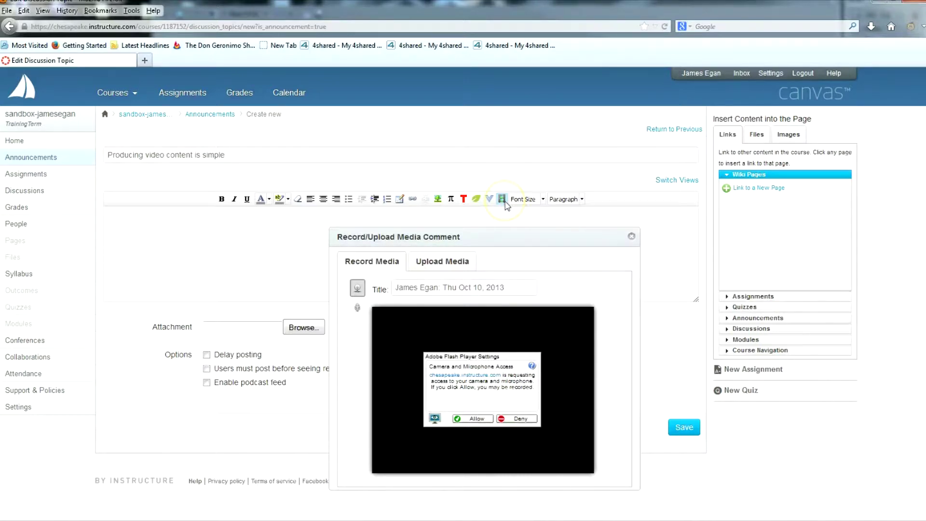
Allow camera access, record and save a webcam clip, and post the announcement.
{"action": "left_click", "coordinate": [475, 419]}
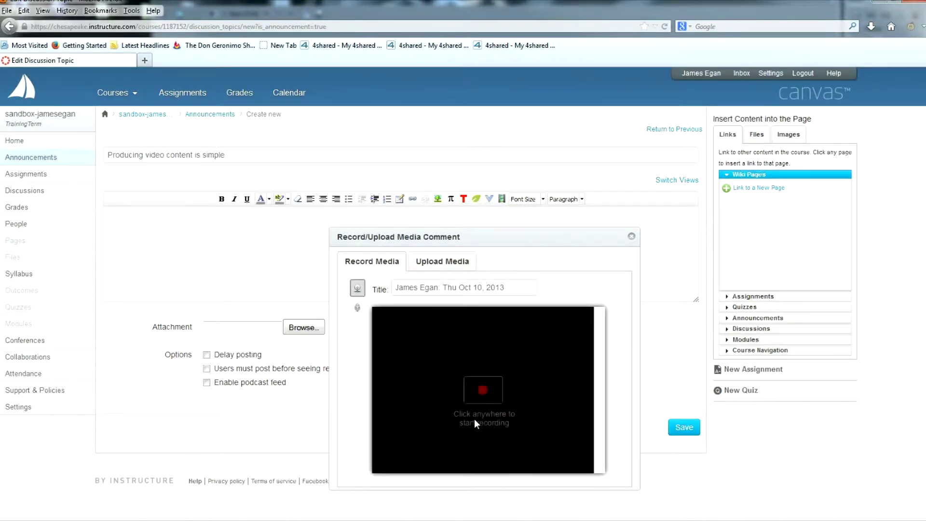
{"action": "left_click", "coordinate": [479, 395]}
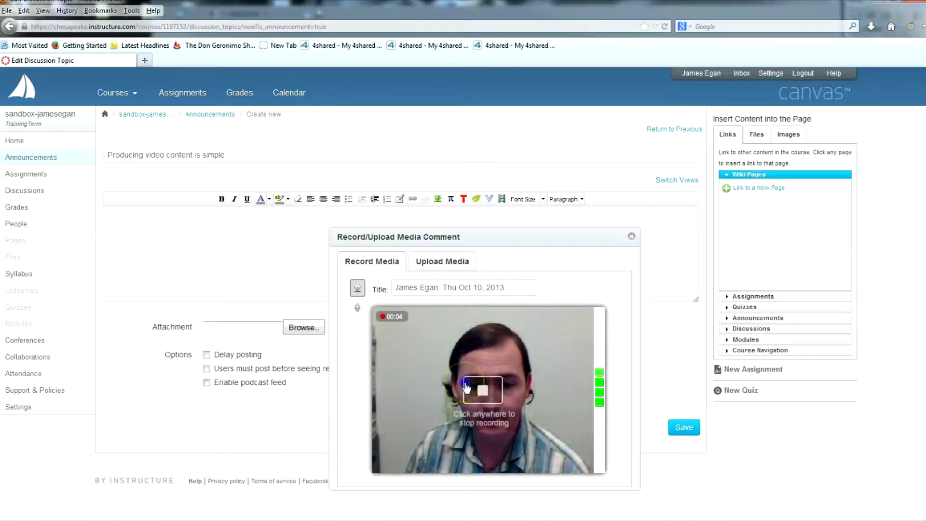
{"action": "left_click", "coordinate": [464, 383]}
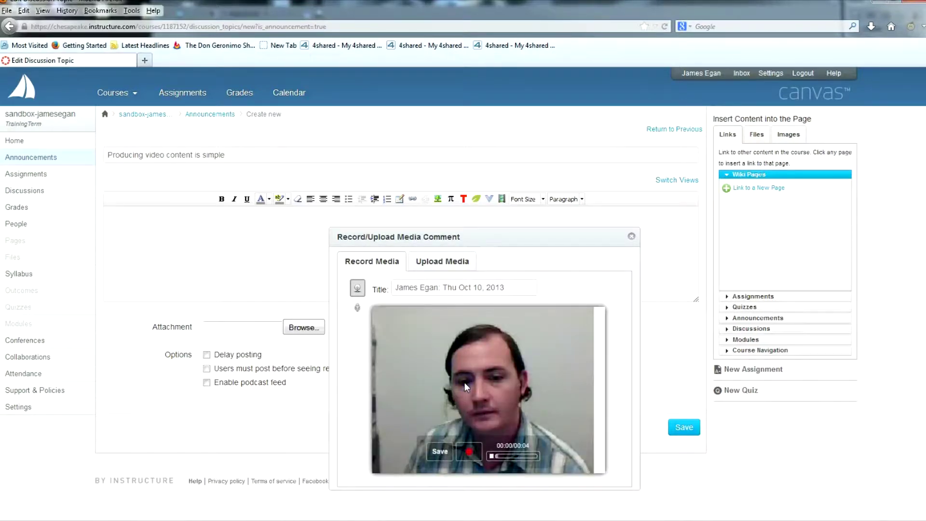
{"action": "left_click", "coordinate": [441, 458]}
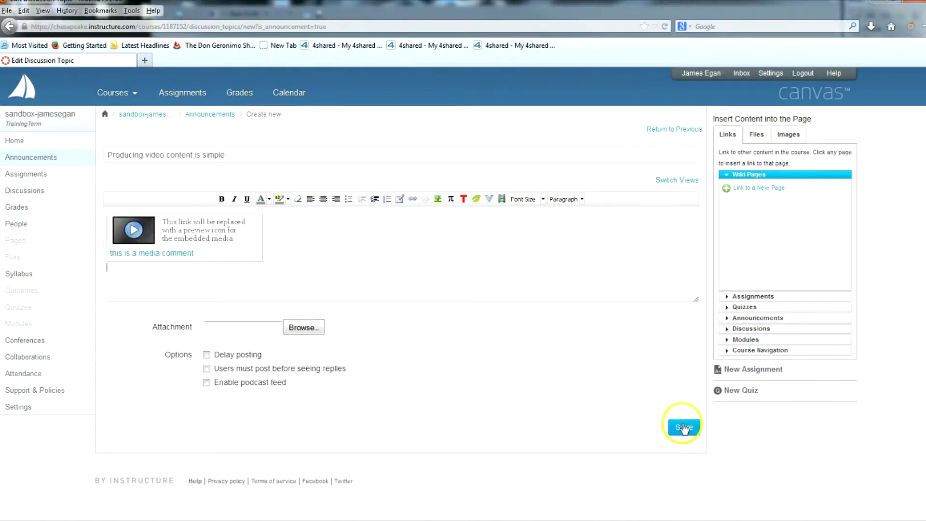
{"action": "left_click", "coordinate": [683, 427]}
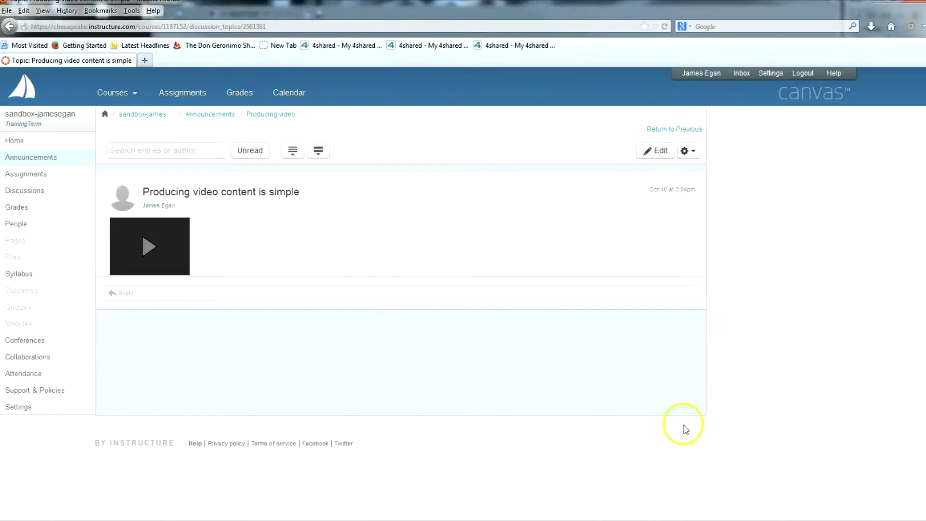
From the course home, create an announcement titled 'Uploading is just as easy' and choose Upload Media.
{"action": "left_click", "coordinate": [137, 117]}
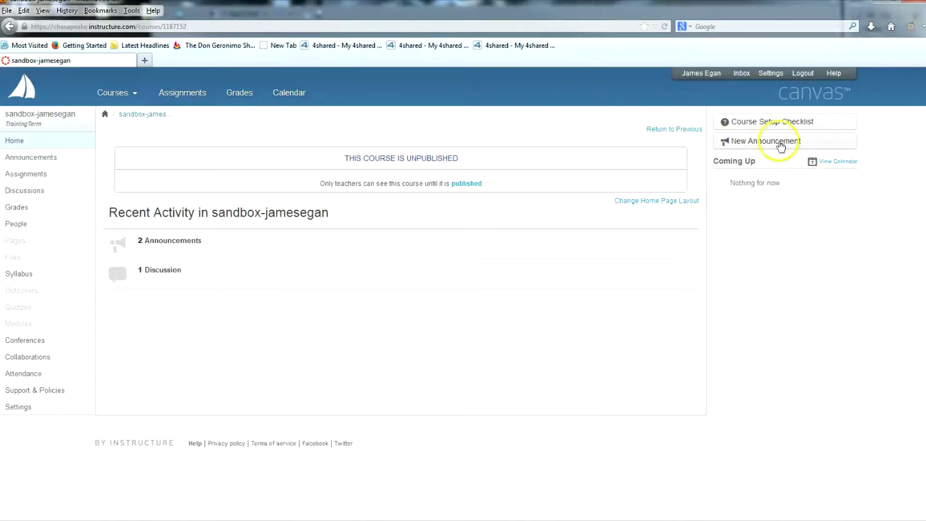
{"action": "left_click", "coordinate": [781, 143]}
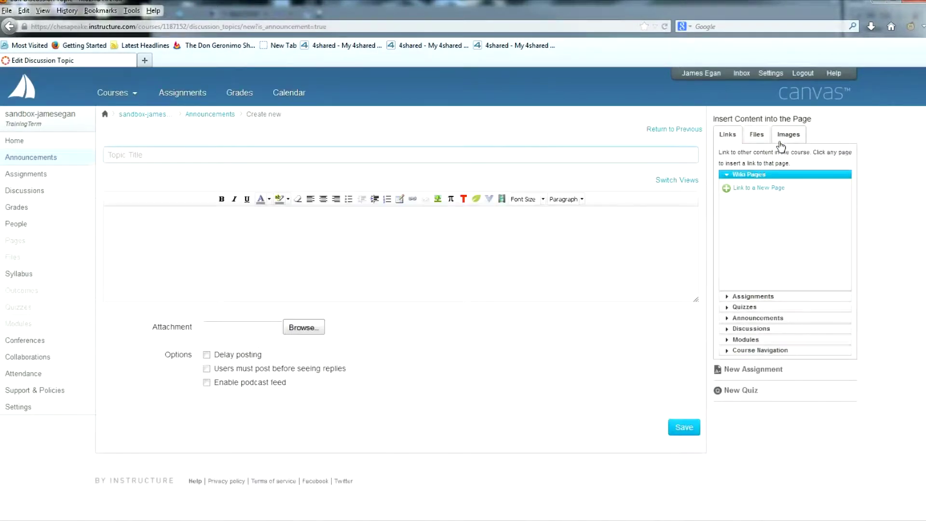
{"action": "left_click", "coordinate": [489, 154]}
{"action": "type", "text": "up"}
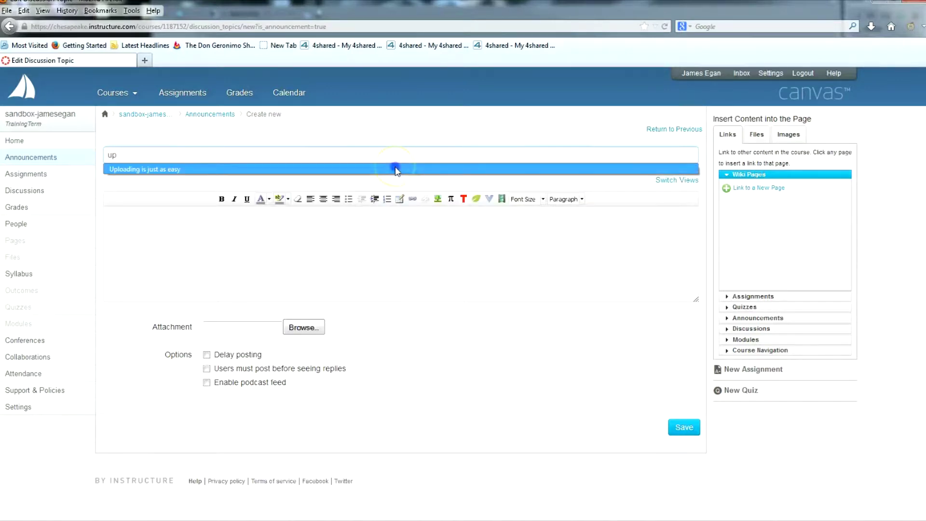
{"action": "left_click", "coordinate": [394, 170]}
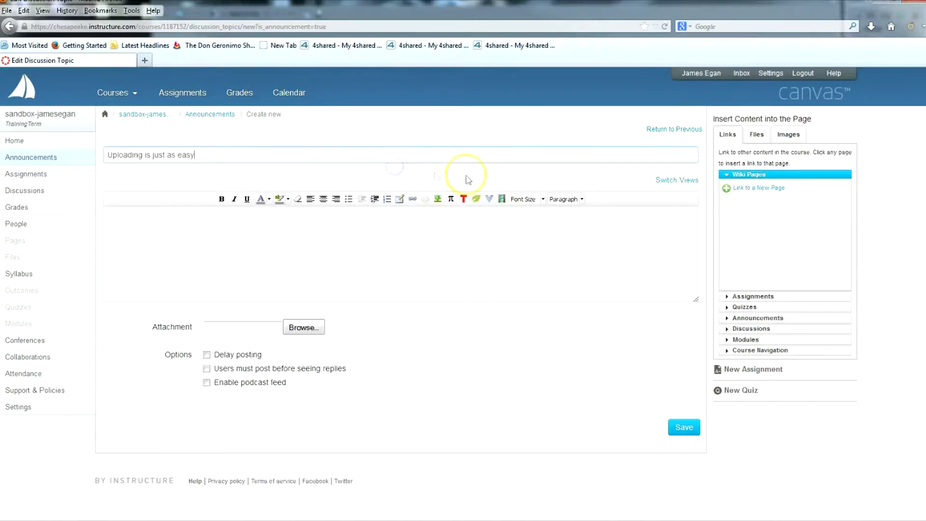
{"action": "left_click", "coordinate": [502, 199]}
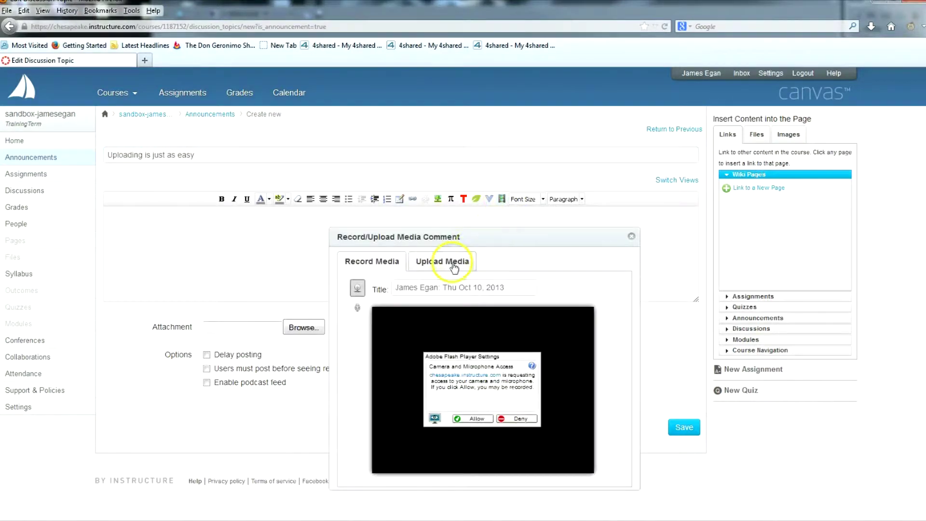
{"action": "left_click", "coordinate": [449, 262]}
Upload the chip.wmv video file into the announcement and post it.
{"action": "left_click", "coordinate": [481, 295]}
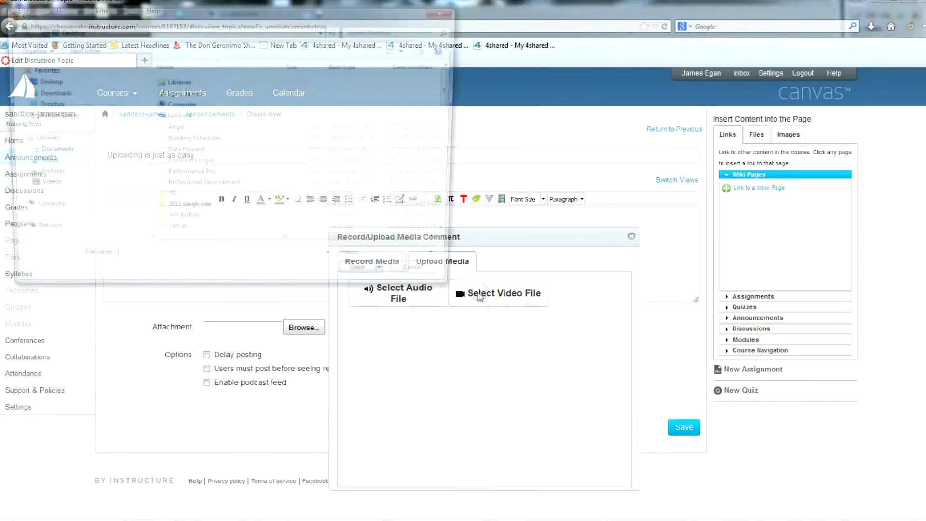
{"action": "scroll", "coordinate": [241, 217], "scroll_direction": "down", "scroll_amount": 4}
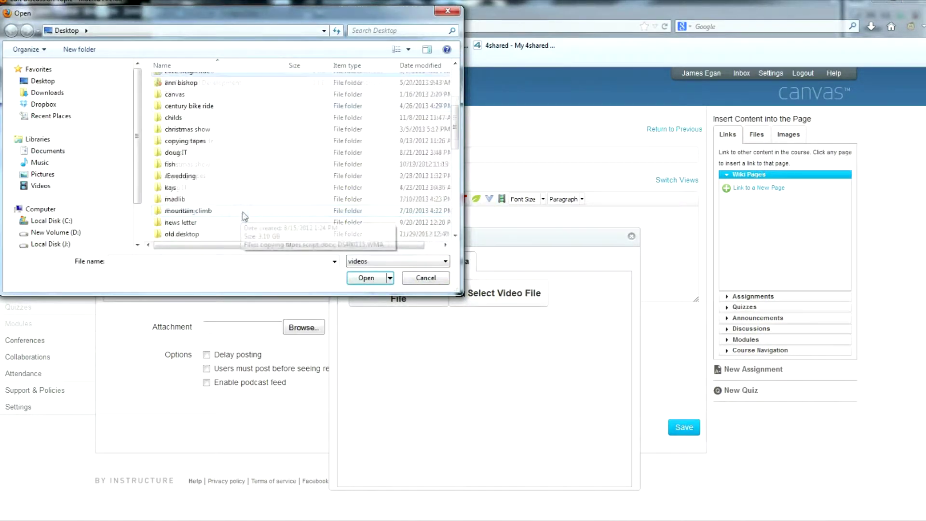
{"action": "scroll", "coordinate": [275, 203], "scroll_direction": "down", "scroll_amount": 4}
{"action": "scroll", "coordinate": [259, 188], "scroll_direction": "down", "scroll_amount": 4}
{"action": "scroll", "coordinate": [222, 183], "scroll_direction": "down", "scroll_amount": 3}
{"action": "scroll", "coordinate": [207, 184], "scroll_direction": "down", "scroll_amount": 1}
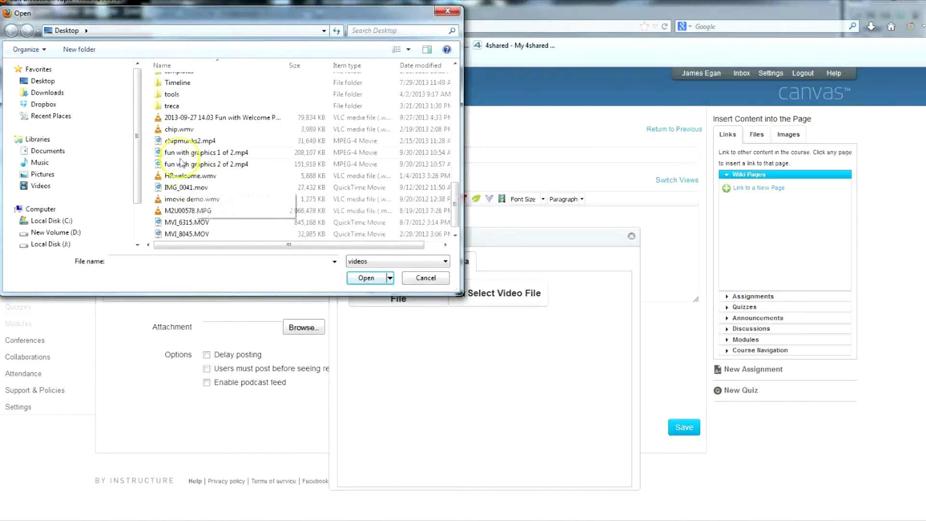
{"action": "left_click", "coordinate": [181, 130]}
{"action": "left_click", "coordinate": [351, 280]}
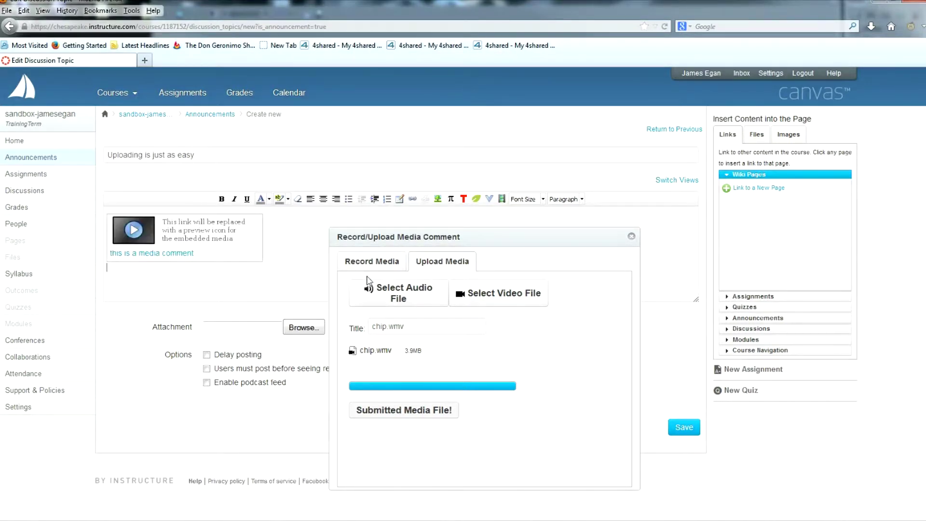
{"action": "left_click", "coordinate": [690, 431]}
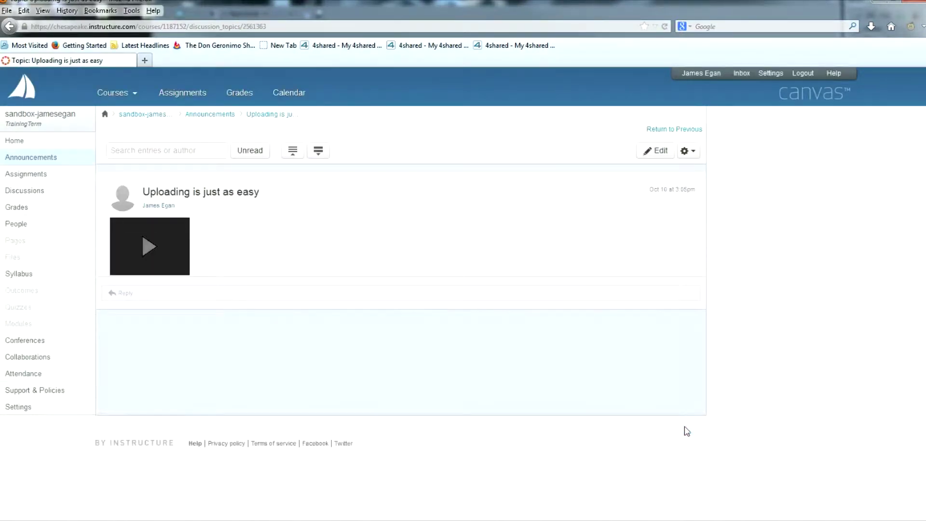
Start another new announcement from the course home and open a blank browser tab.
{"action": "left_click", "coordinate": [161, 119]}
{"action": "left_click", "coordinate": [161, 120]}
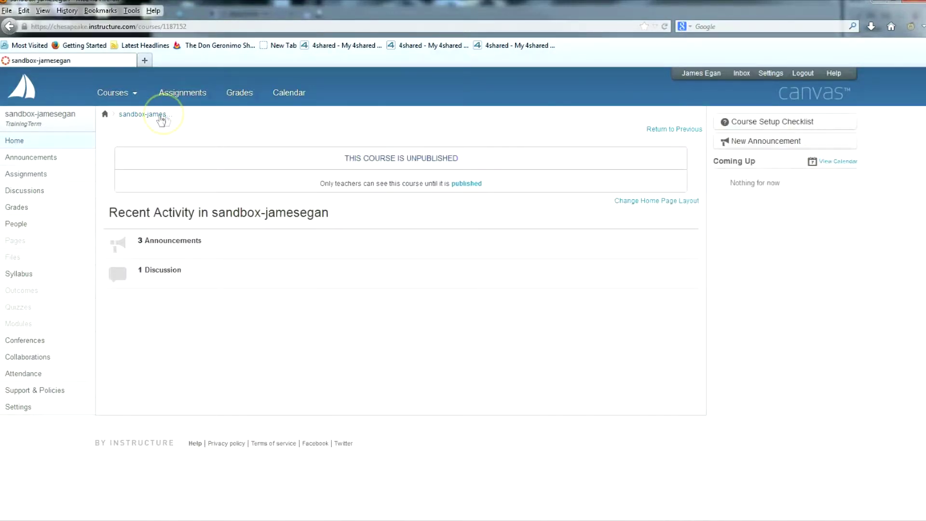
{"action": "left_click", "coordinate": [746, 142]}
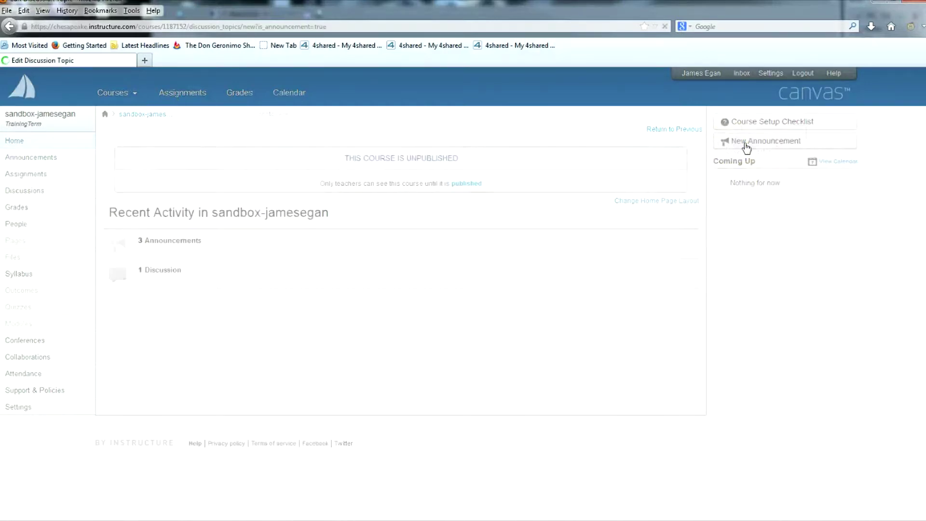
{"action": "left_click", "coordinate": [145, 61]}
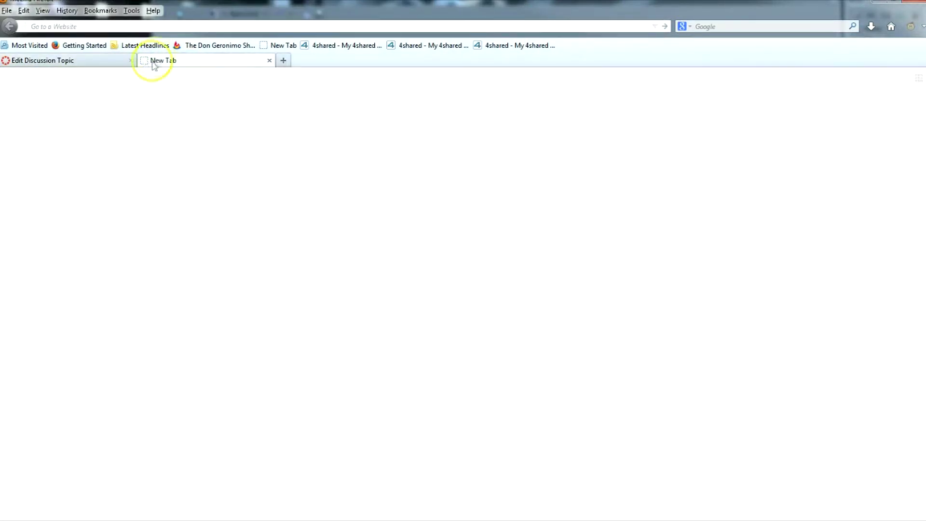
Go to YouTube, open the Roll Effect on GALAXY ROUND video, copy its URL, and close the tab.
{"action": "left_click", "coordinate": [176, 26]}
{"action": "type", "text": "www"}
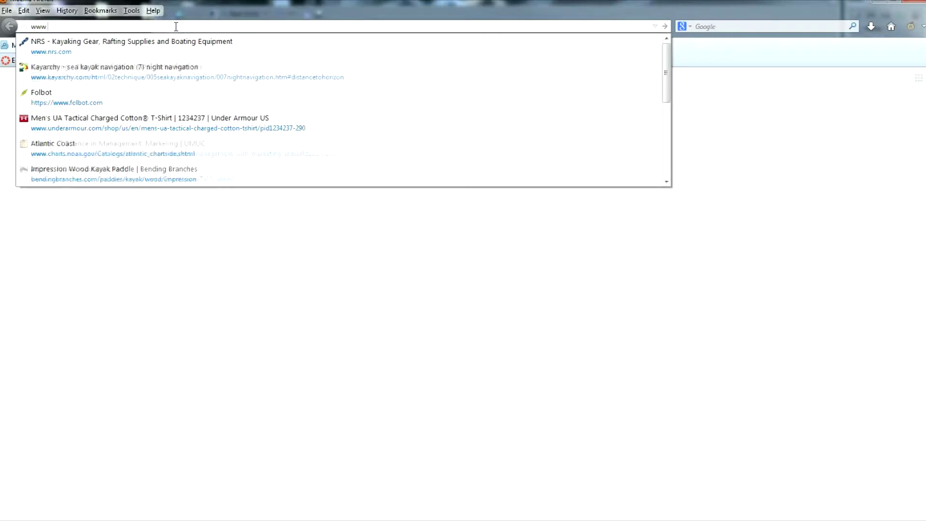
{"action": "type", "text": ".youtube.com"}
{"action": "key", "text": "Down"}
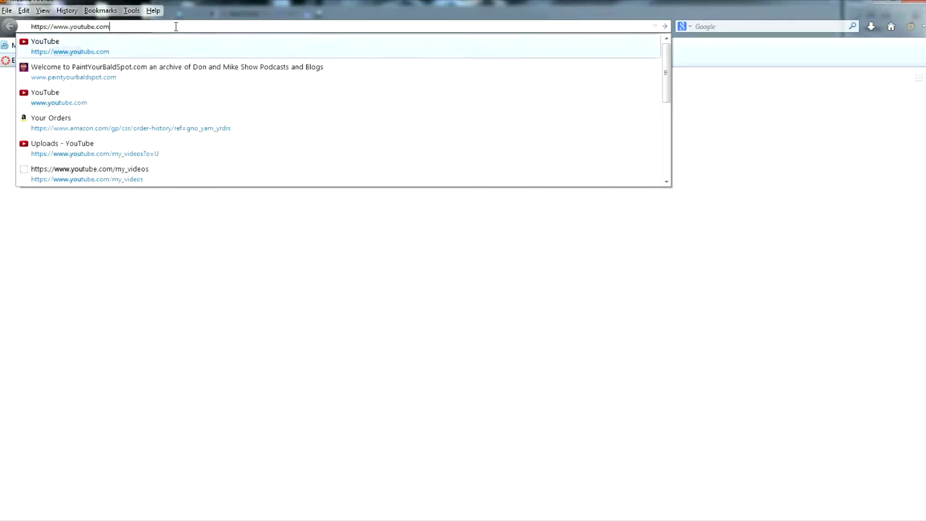
{"action": "key", "text": "Return"}
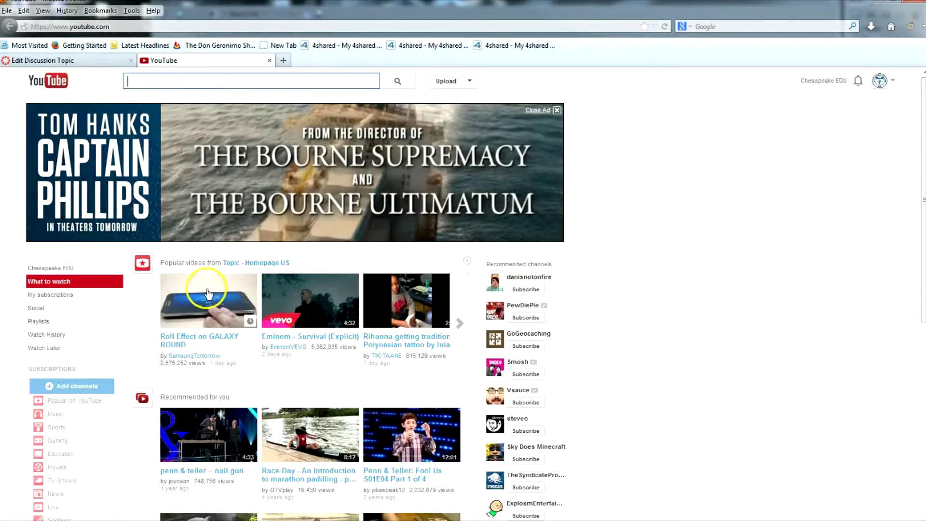
{"action": "left_click", "coordinate": [191, 297]}
{"action": "left_click", "coordinate": [193, 27]}
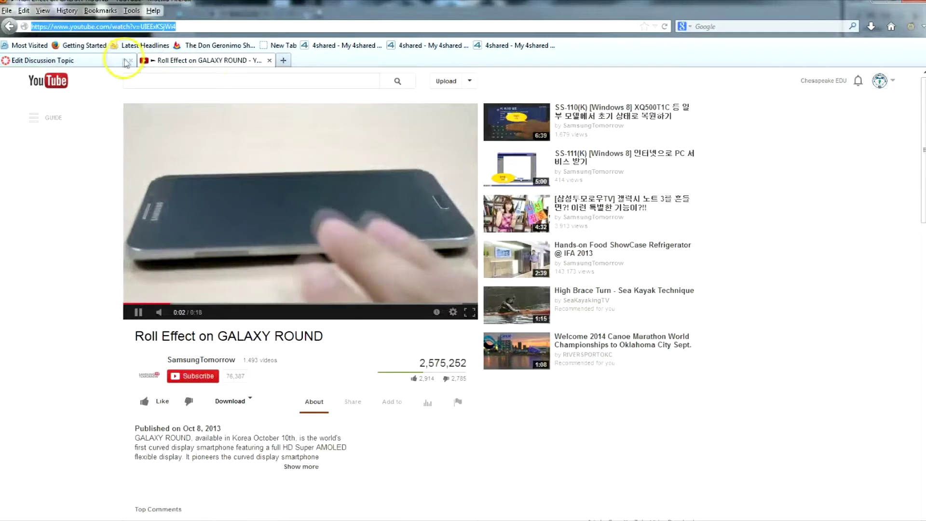
{"action": "left_click", "coordinate": [270, 60]}
Paste the Galaxy Round YouTube link into the body as an embedded video and post the announcement.
{"action": "left_click", "coordinate": [192, 233]}
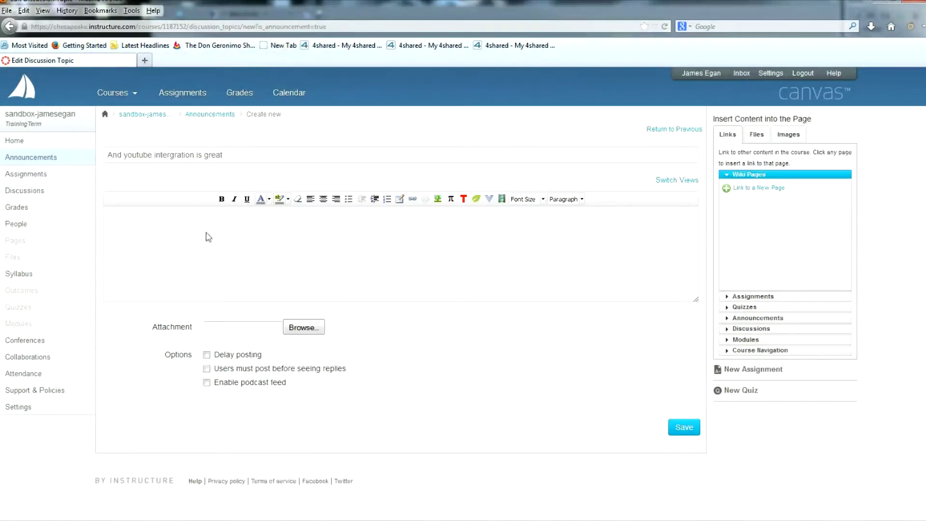
{"action": "type", "text": "https://www.youtube.com/watch?v=UlEExKSjWi4"}
{"action": "left_click", "coordinate": [297, 271]}
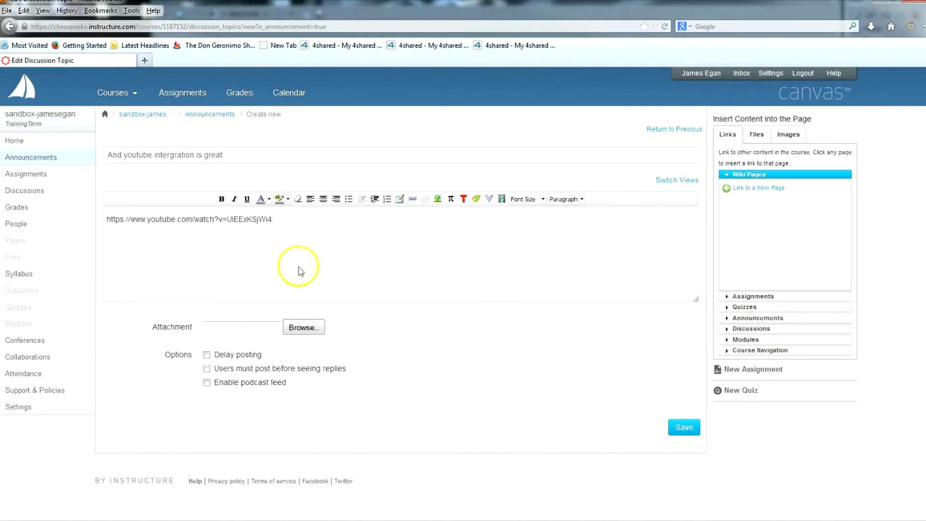
{"action": "key", "text": "Return"}
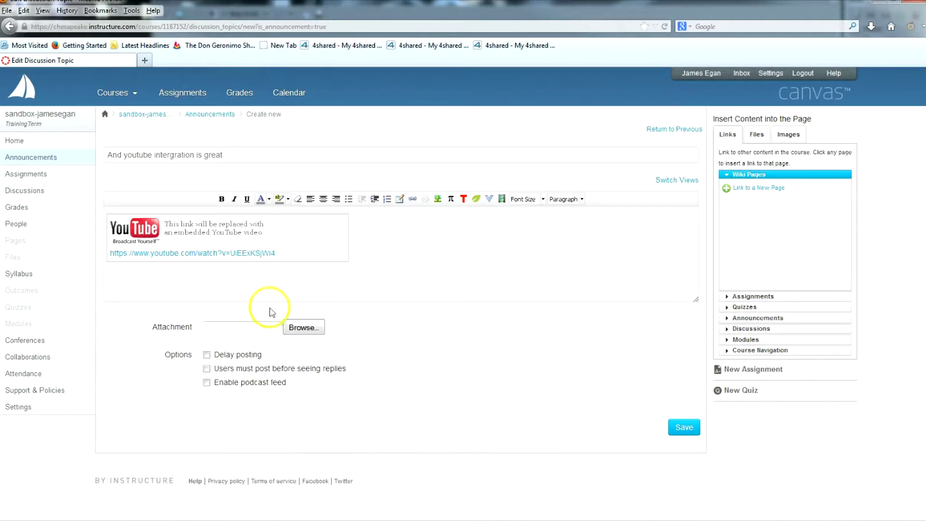
{"action": "left_click", "coordinate": [666, 428]}
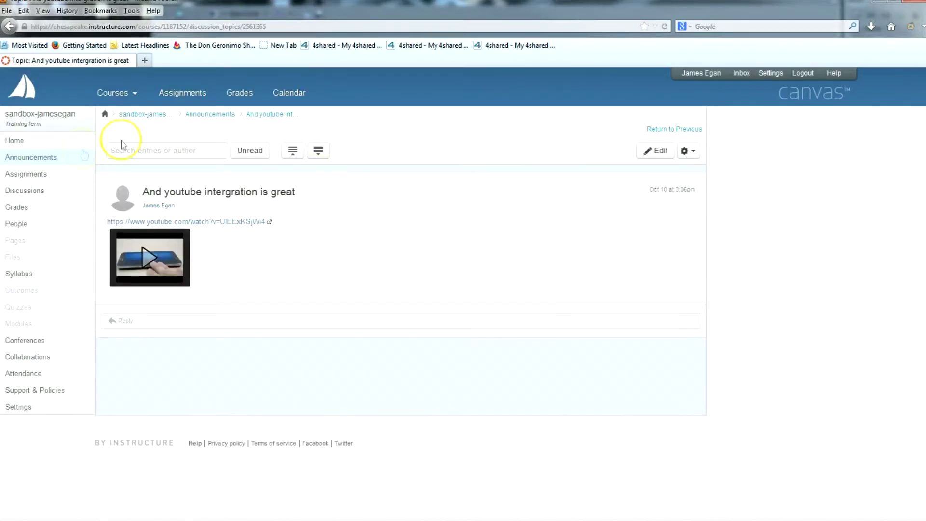
{"action": "left_click", "coordinate": [31, 158]}
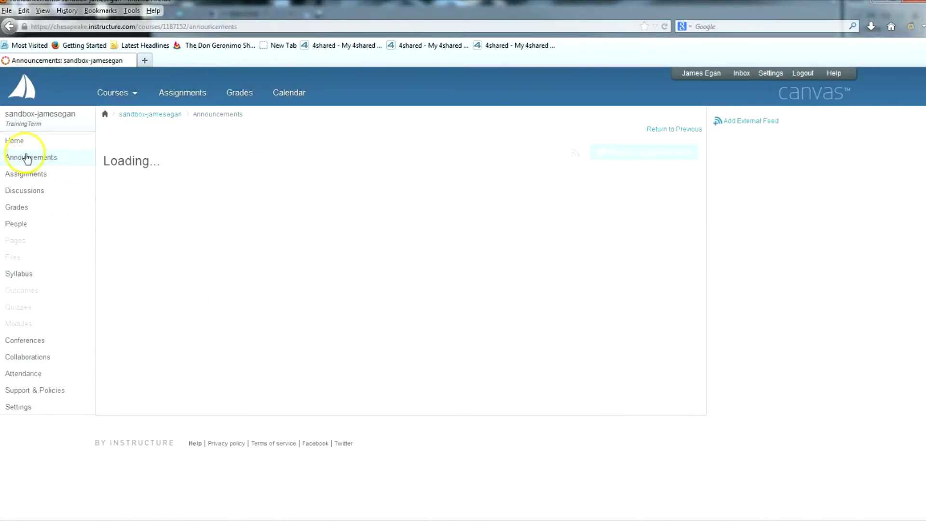
Open 'Producing video content is simple', play its webcam video, then go back to the course home.
{"action": "left_click", "coordinate": [234, 260]}
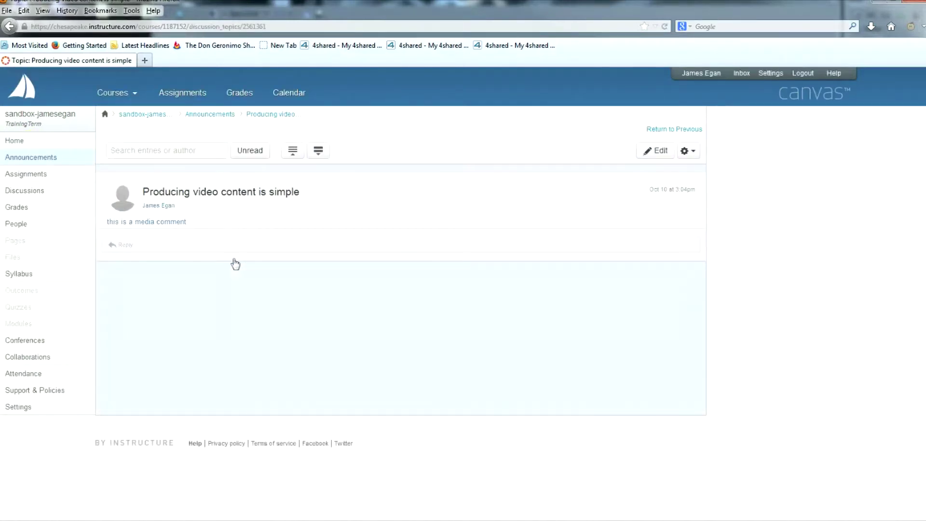
{"action": "left_click", "coordinate": [149, 246]}
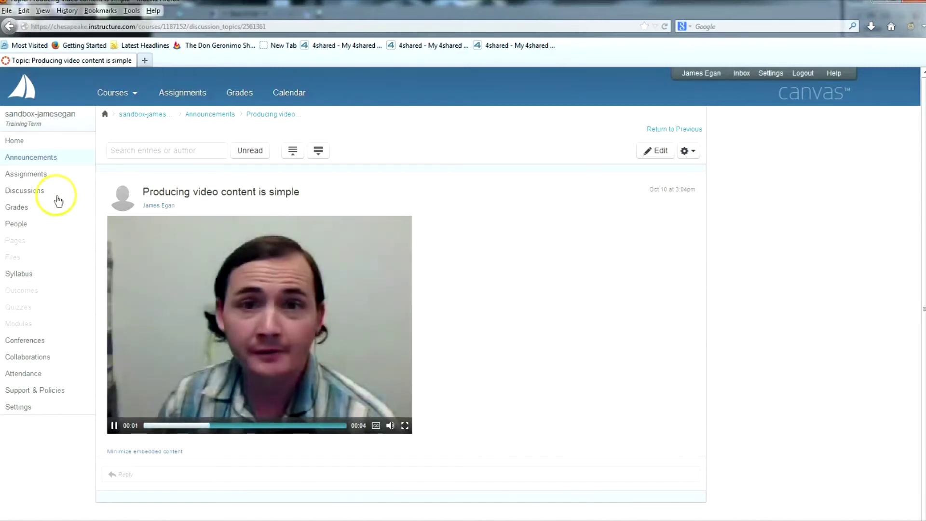
{"action": "left_click", "coordinate": [46, 160]}
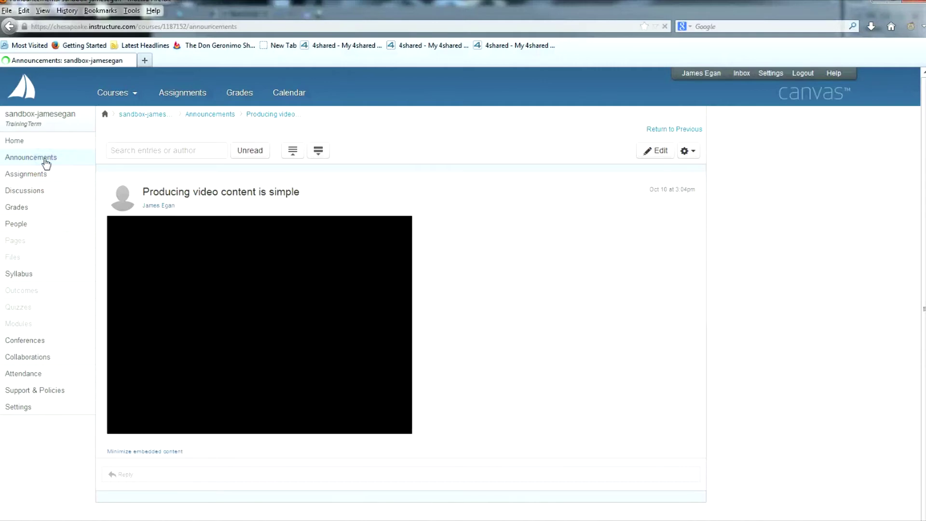
{"action": "left_click", "coordinate": [153, 116]}
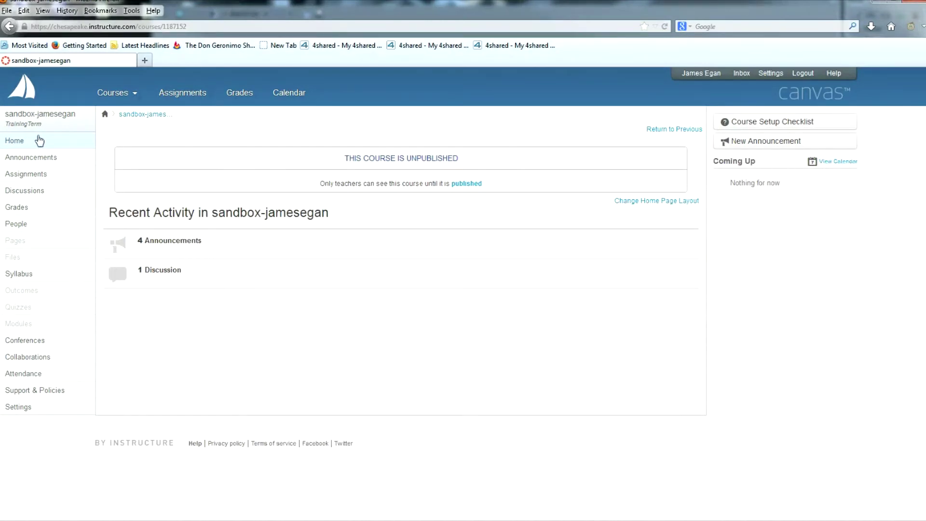
{"action": "left_click", "coordinate": [33, 175]}
Open 'Discuss this' from Recent Activity, start a reply, and launch the media recorder.
{"action": "left_click", "coordinate": [154, 270]}
{"action": "left_click", "coordinate": [202, 303]}
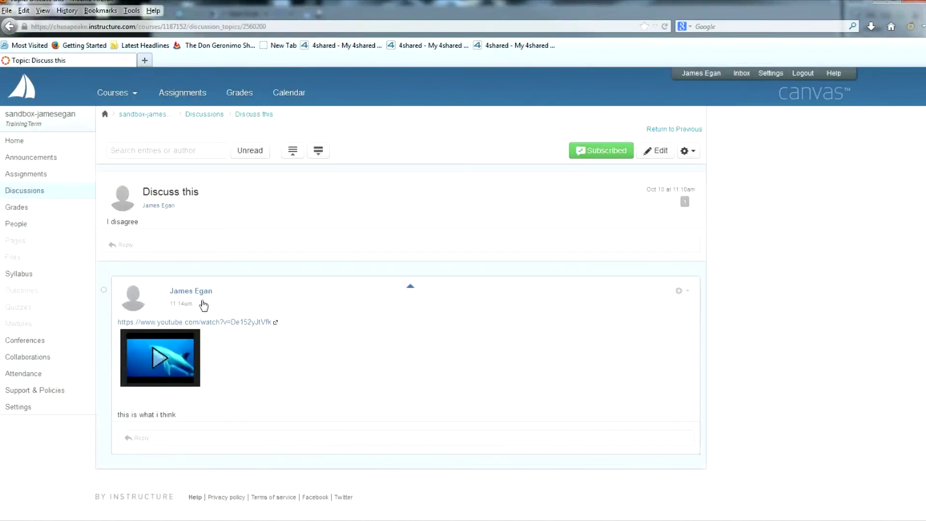
{"action": "left_click", "coordinate": [134, 437]}
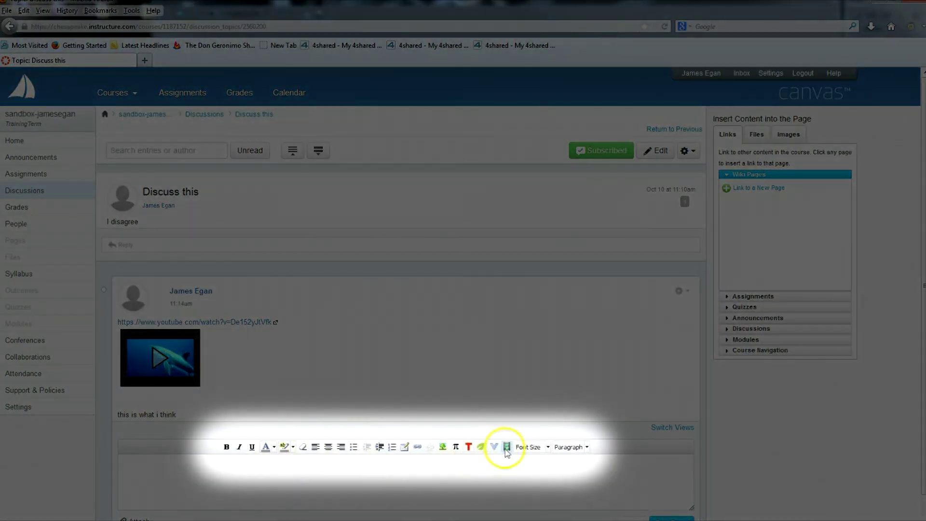
{"action": "left_click", "coordinate": [507, 448]}
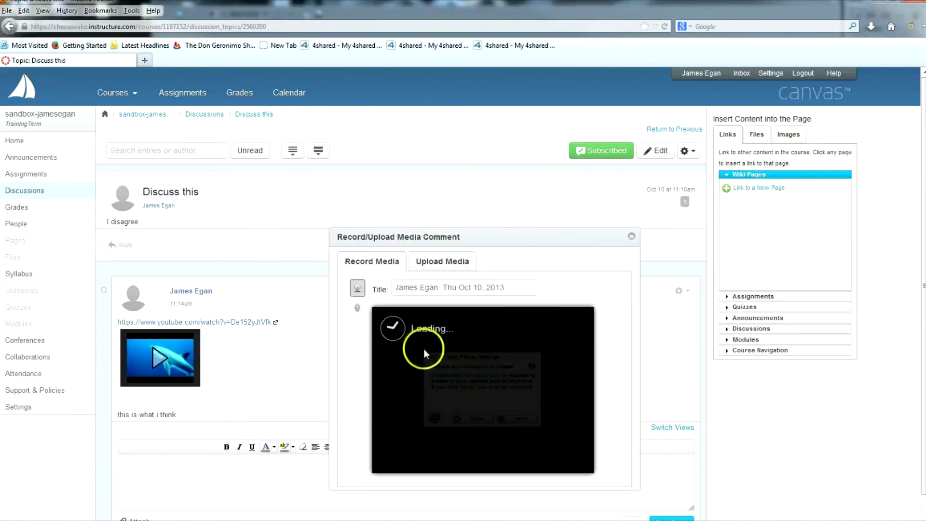